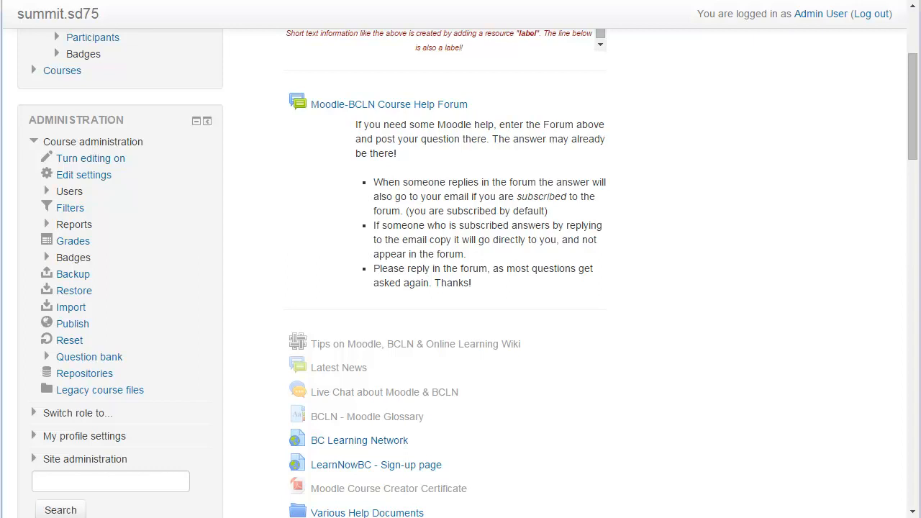
# Step: Turn editing on for the On-Line Teaching with Moodle course
pyautogui.click(90, 159)
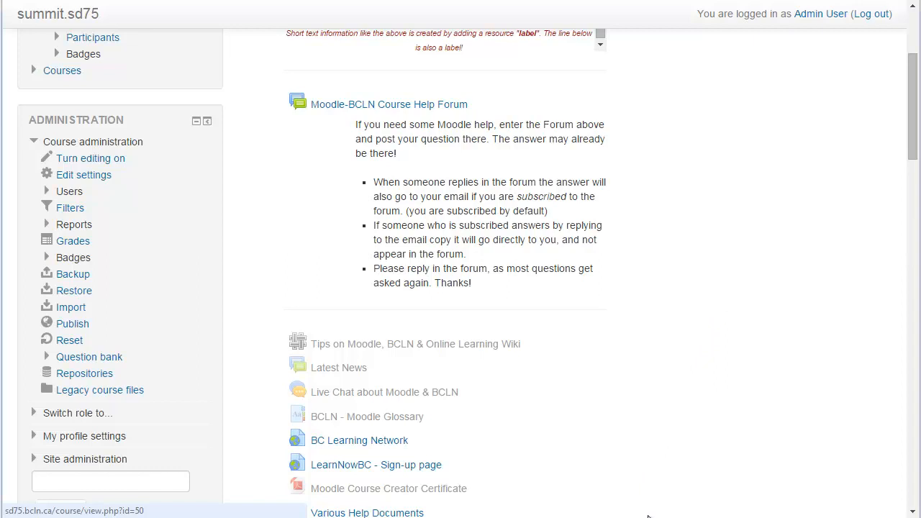
pyautogui.scroll(3, 668, 501)
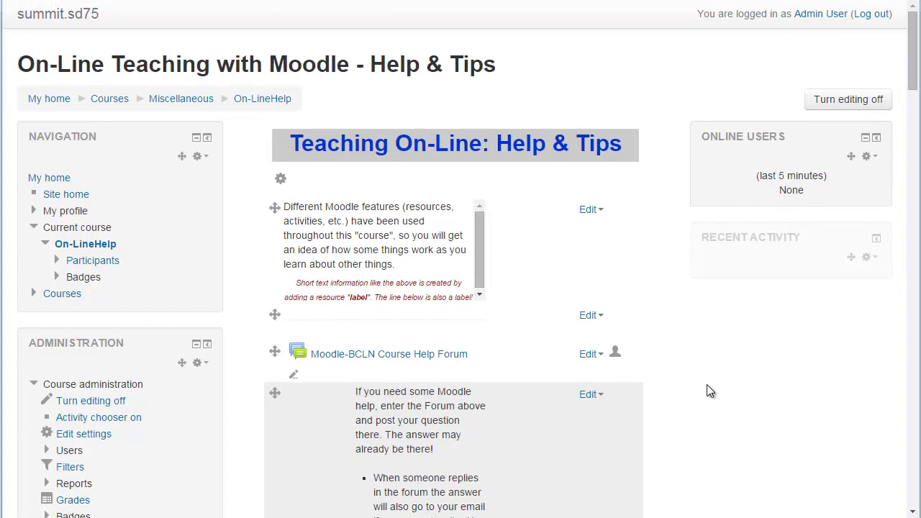
pyautogui.scroll(-5, 707, 384)
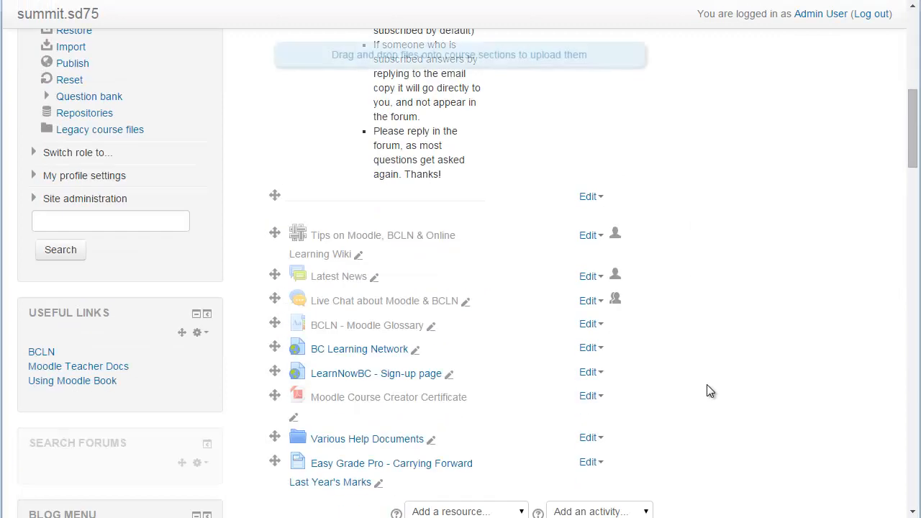
pyautogui.scroll(-8, 706, 384)
pyautogui.scroll(-5, 706, 382)
pyautogui.scroll(-2, 705, 383)
pyautogui.scroll(-2, 696, 379)
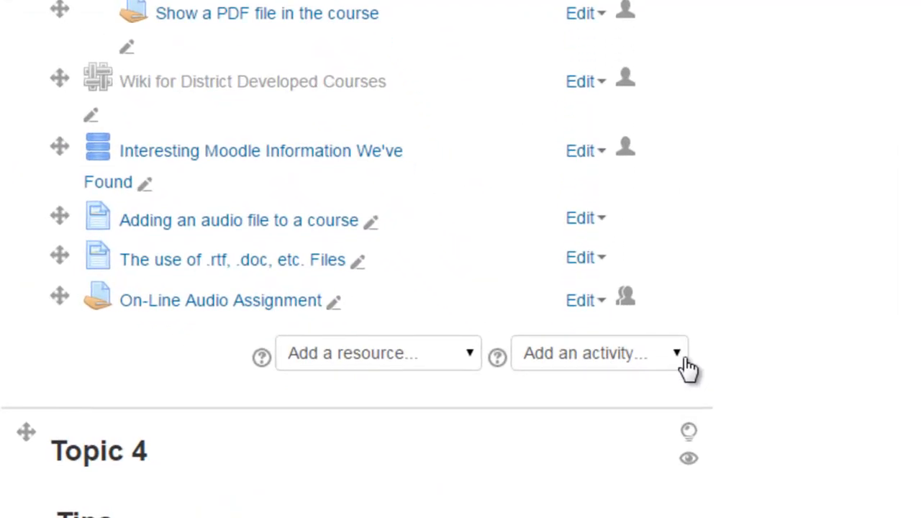
# Step: Add a new Assignment activity to Topic 3
pyautogui.click(679, 359)
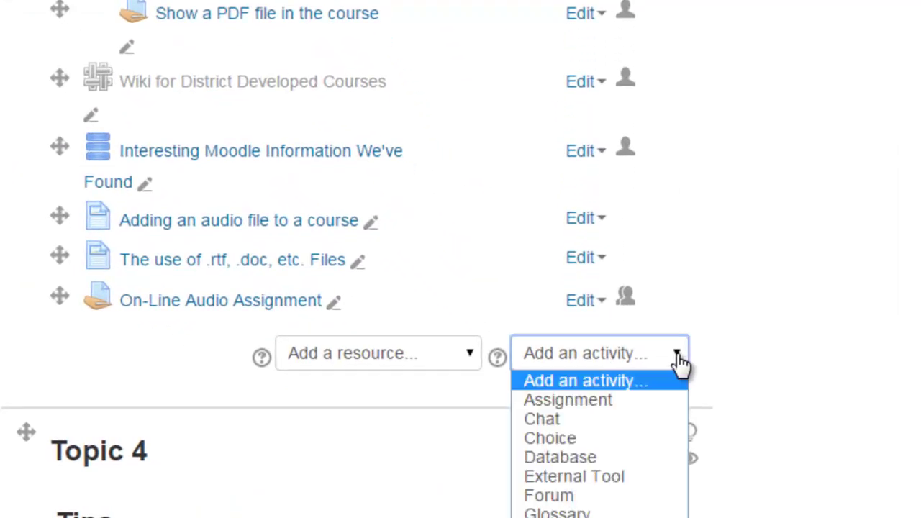
pyautogui.click(577, 401)
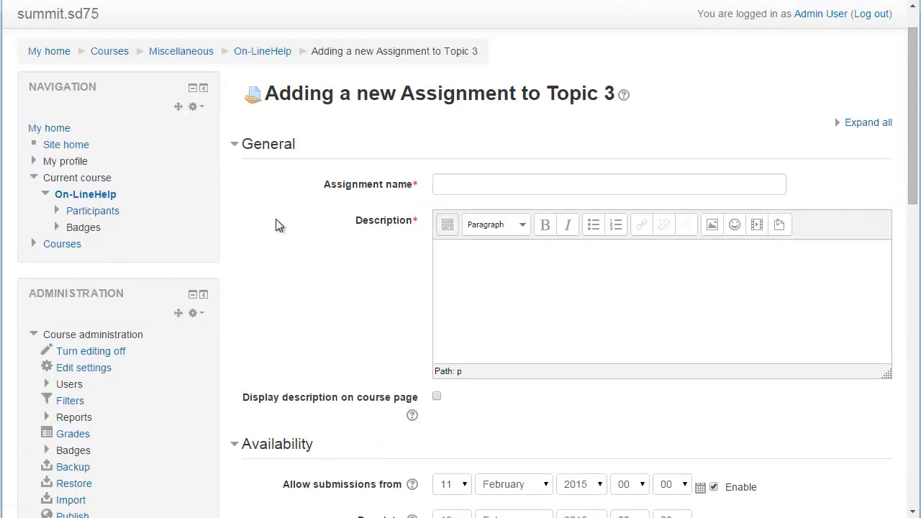
pyautogui.scroll(-2, 279, 226)
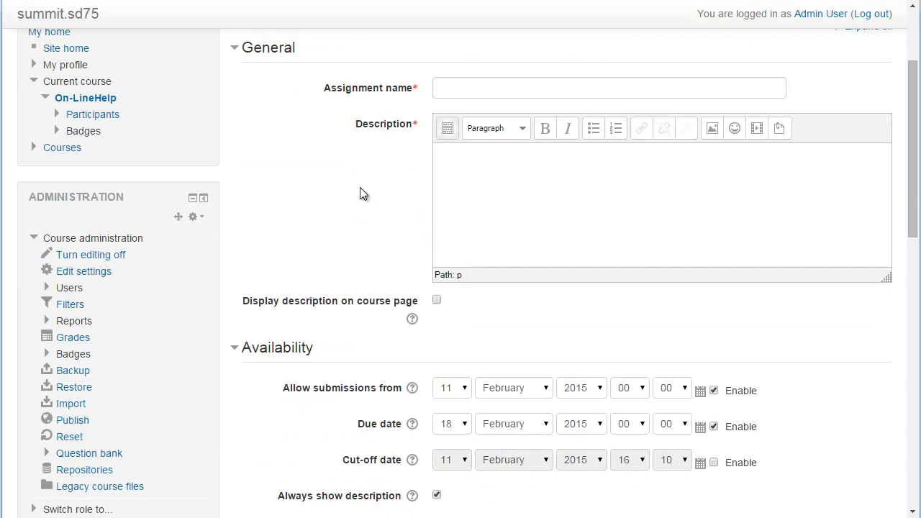
pyautogui.scroll(-3, 353, 151)
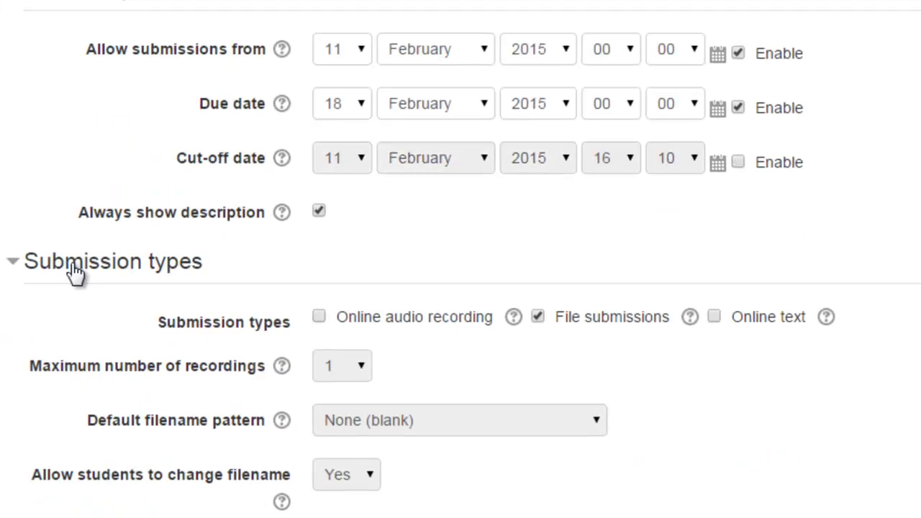
pyautogui.scroll(-1, 76, 272)
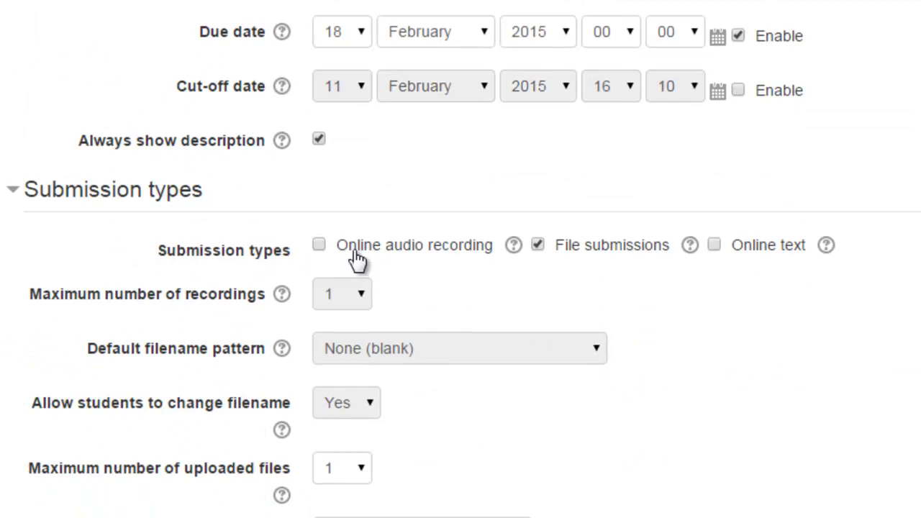
# Step: Enable online audio recording submissions with a maximum of 1 recording
pyautogui.click(318, 246)
pyautogui.scroll(-2, 632, 241)
pyautogui.click(395, 185)
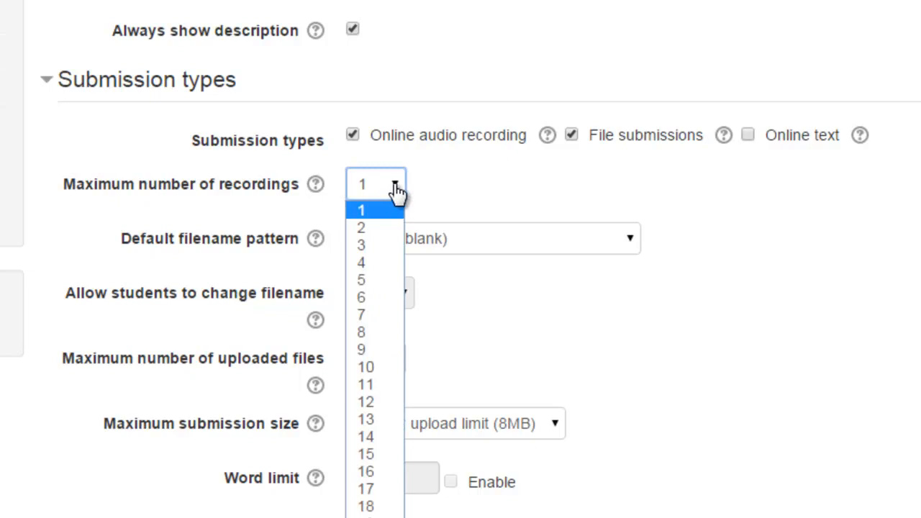
pyautogui.click(435, 189)
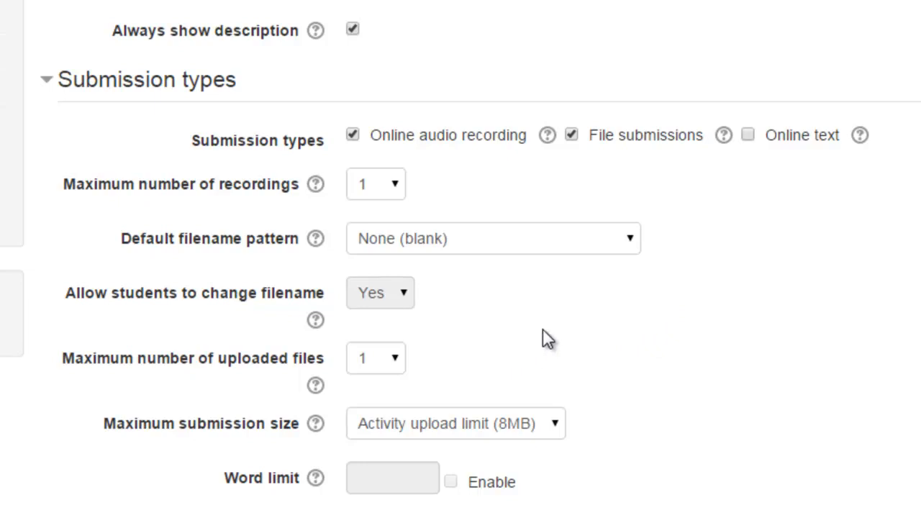
pyautogui.scroll(-4, 583, 323)
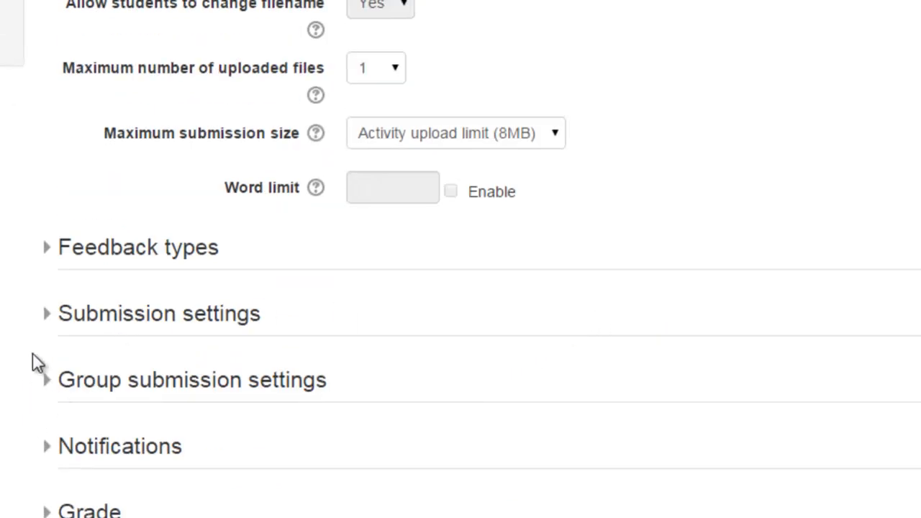
# Step: Expand Submission settings so attempts reopen automatically until pass
pyautogui.click(47, 314)
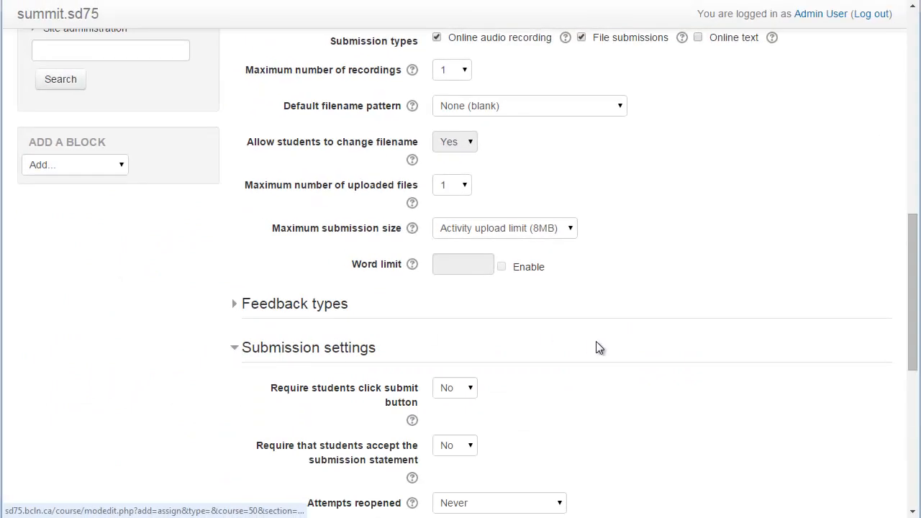
pyautogui.scroll(-1, 600, 348)
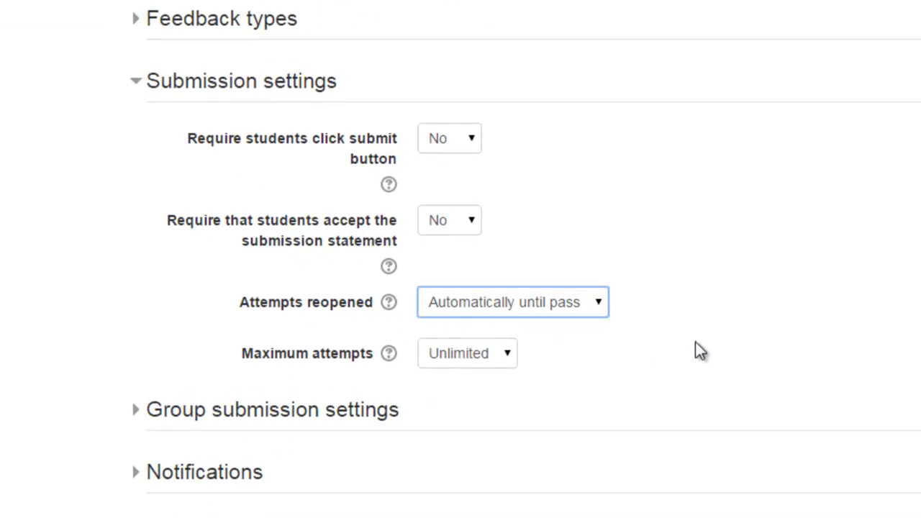
pyautogui.scroll(5, 711, 330)
pyautogui.scroll(3, 530, 293)
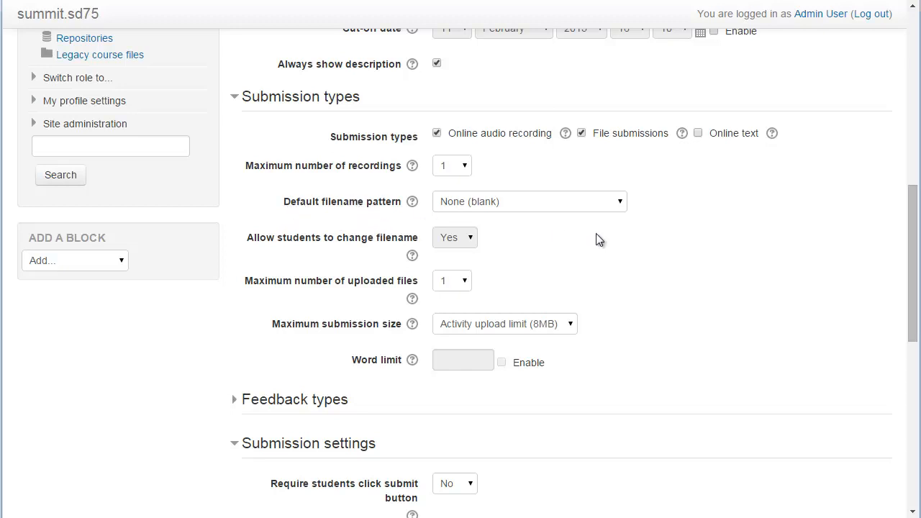
# Step: Set the default filename pattern to fullname_assignment_course_date
pyautogui.click(619, 202)
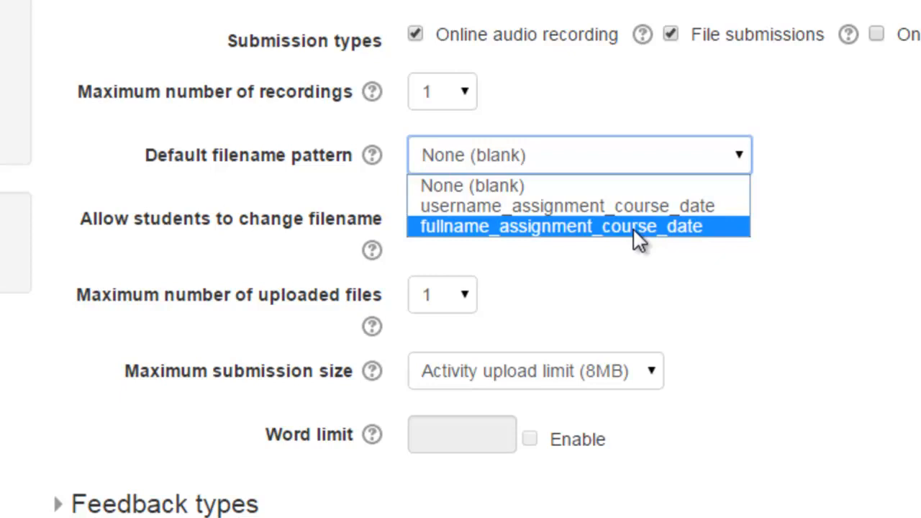
pyautogui.click(632, 227)
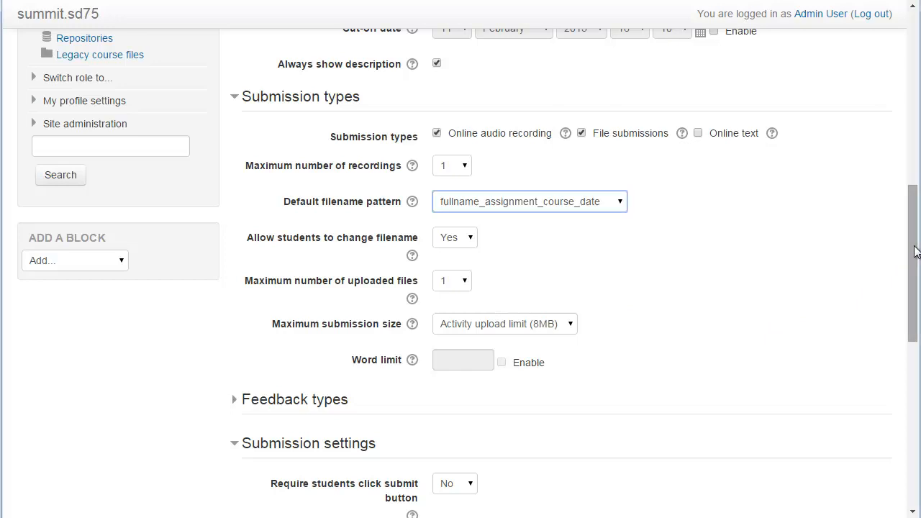
pyautogui.moveTo(913, 259); pyautogui.dragTo(910, 385)
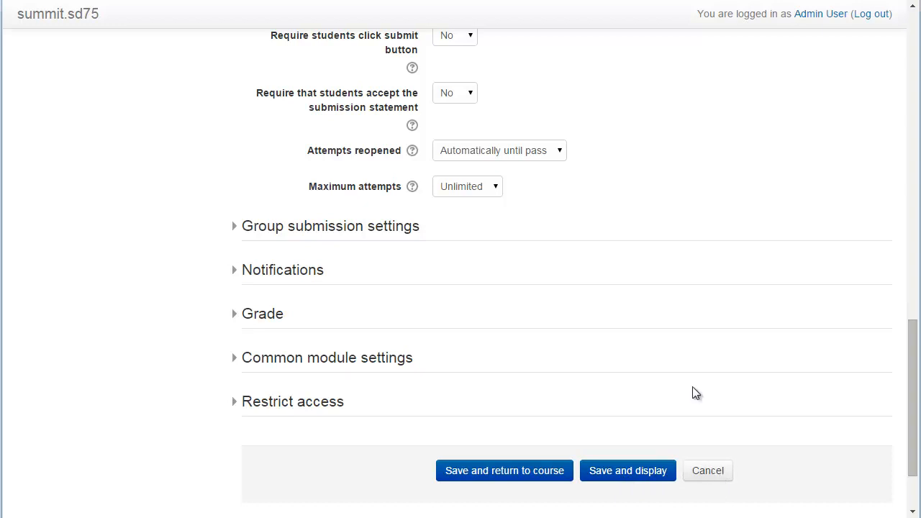
pyautogui.click(608, 476)
pyautogui.scroll(-5, 612, 406)
pyautogui.scroll(-5, 612, 406)
pyautogui.scroll(-5, 612, 404)
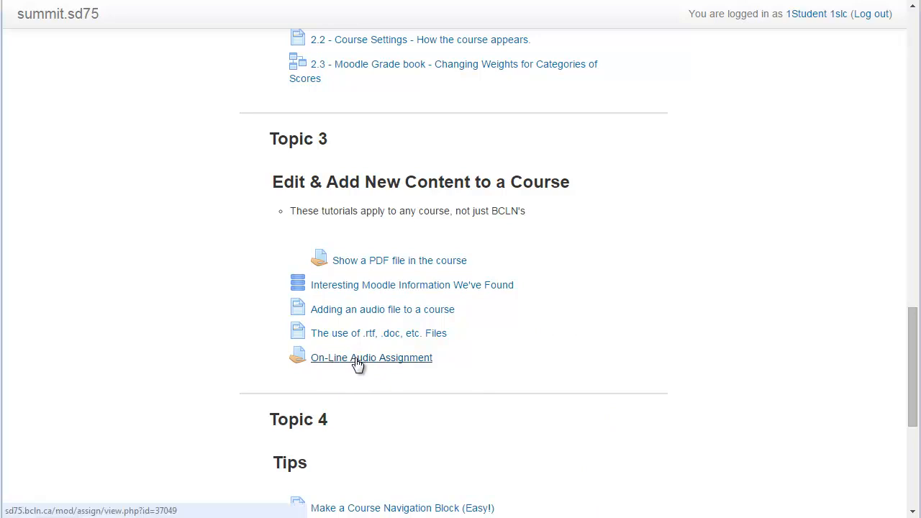
# Step: As the student, go to the On-Line Audio Assignment in Topic 3
pyautogui.click(357, 362)
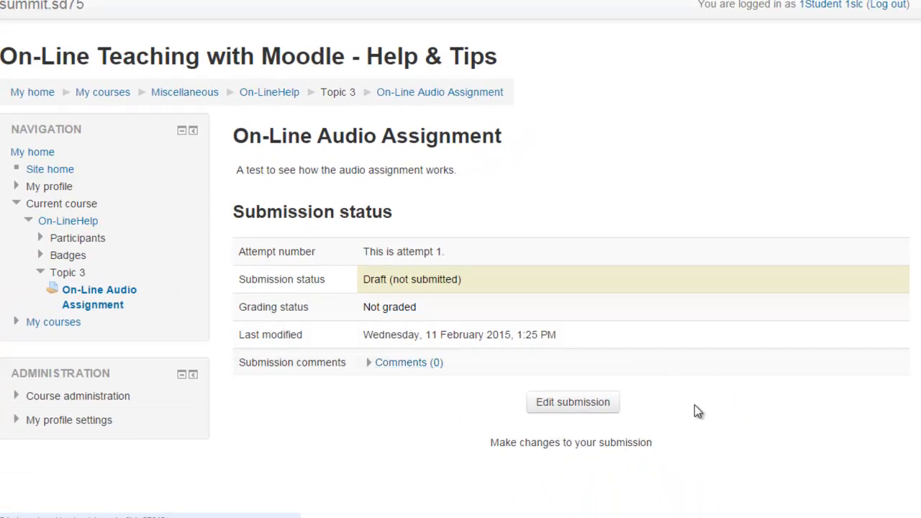
# Step: Edit the submission and allow and remember camera and microphone access in Flash Player settings
pyautogui.click(575, 404)
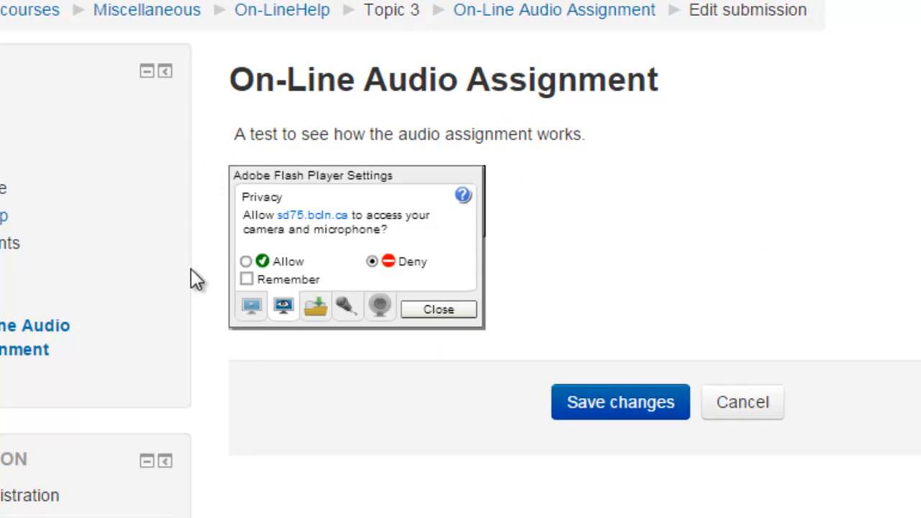
pyautogui.click(246, 260)
pyautogui.click(246, 279)
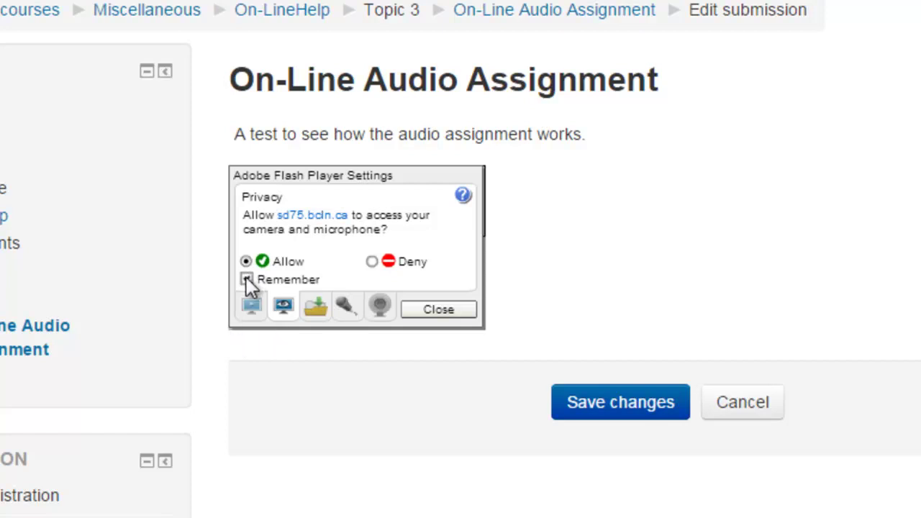
pyautogui.click(453, 315)
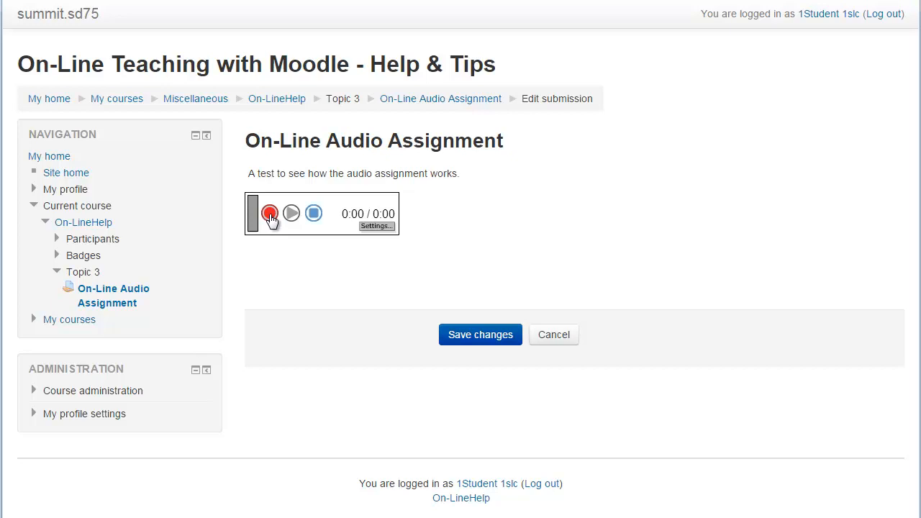
# Step: Record 20 seconds of audio and stop at 0:20
pyautogui.click(270, 213)
pyautogui.click(313, 214)
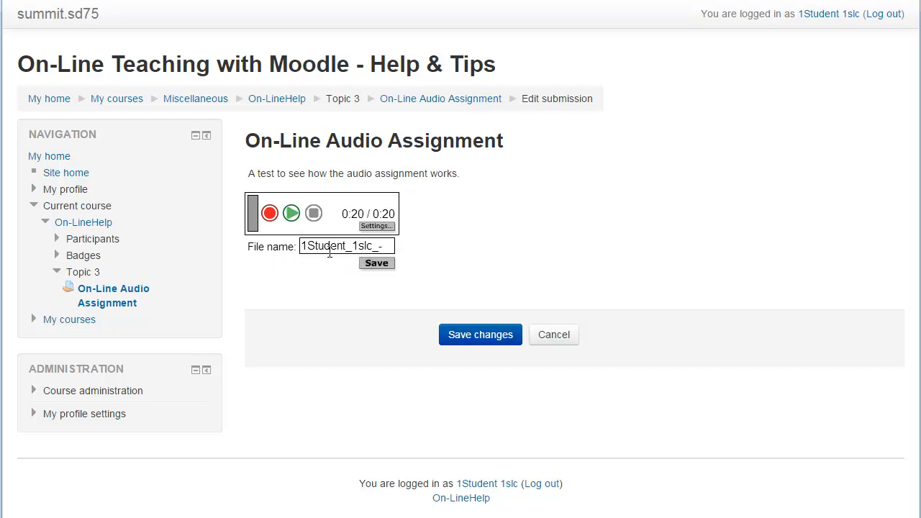
# Step: Save the recording and upload it so the mp3 appears below the recorder
pyautogui.click(380, 268)
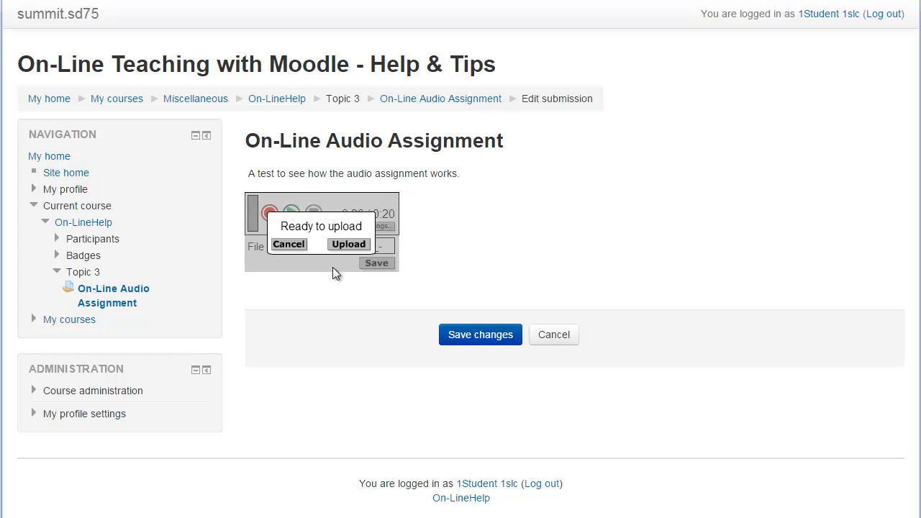
pyautogui.click(348, 244)
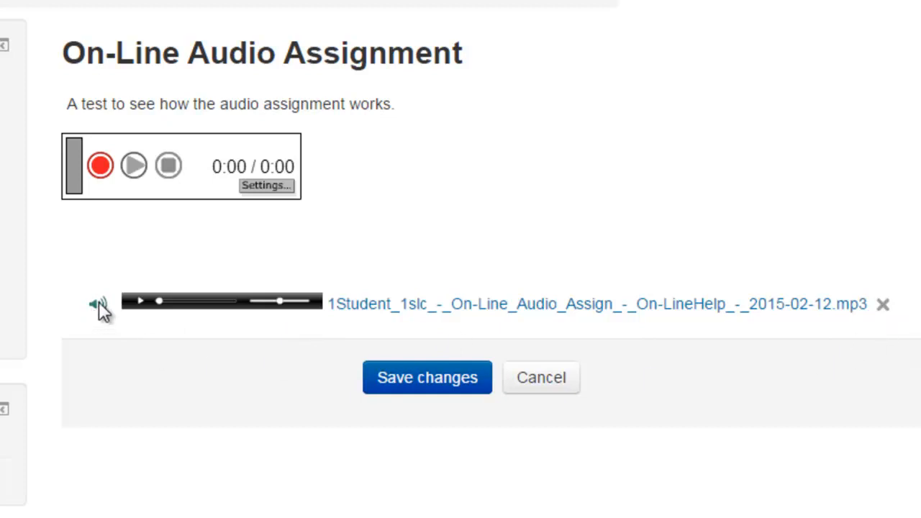
# Step: Play the uploaded mp3 partway, lower its volume and pause it
pyautogui.click(140, 302)
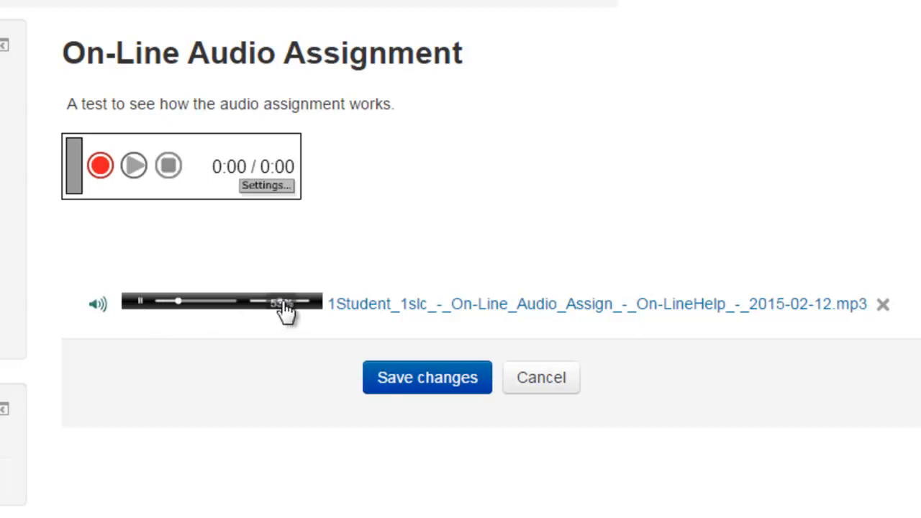
pyautogui.moveTo(278, 303)
pyautogui.mouseDown()
pyautogui.moveTo(262, 311)
pyautogui.moveTo(283, 309)
pyautogui.mouseUp()
pyautogui.click(140, 302)
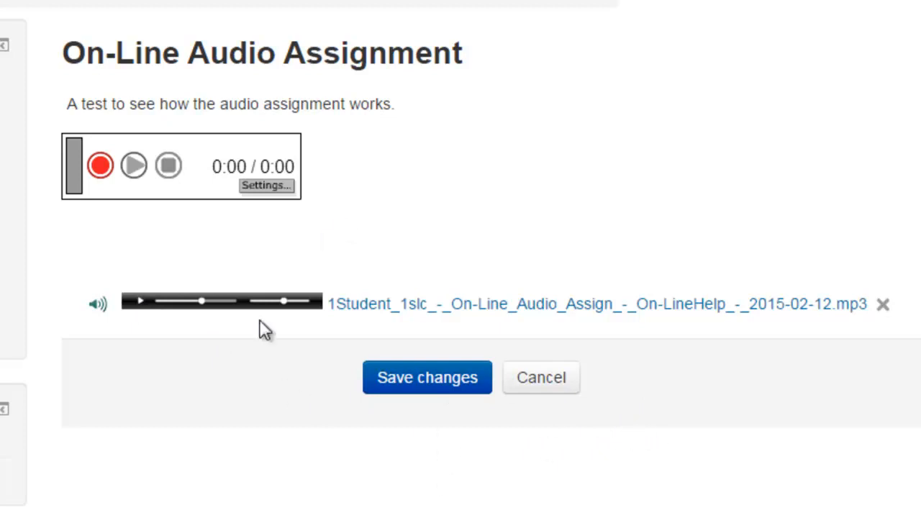
# Step: Save the recording as a draft submission (status Draft, not submitted)
pyautogui.click(434, 379)
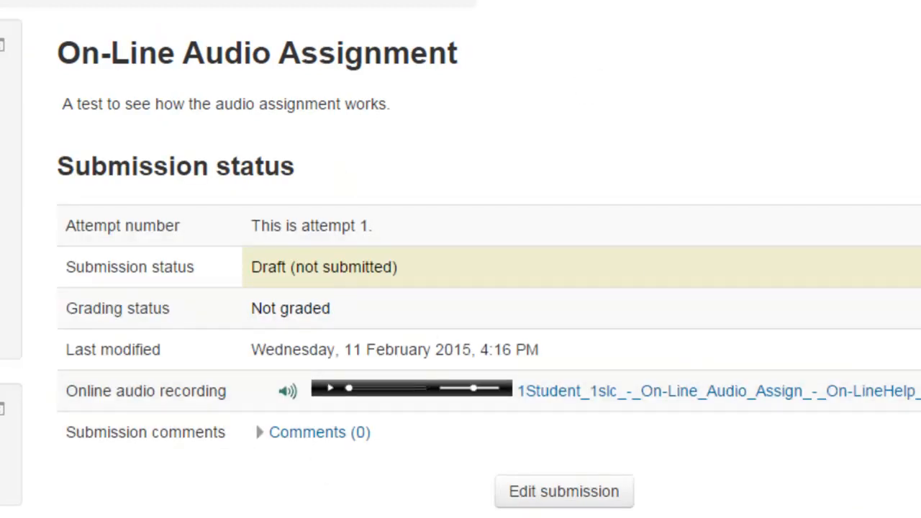
pyautogui.scroll(-3, 461, 288)
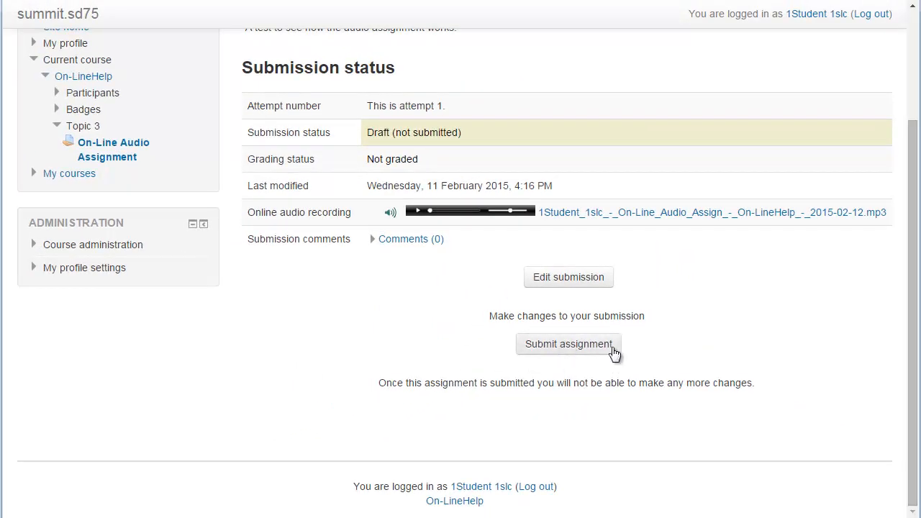
# Step: Submit the audio assignment for grading and confirm the submission
pyautogui.click(569, 345)
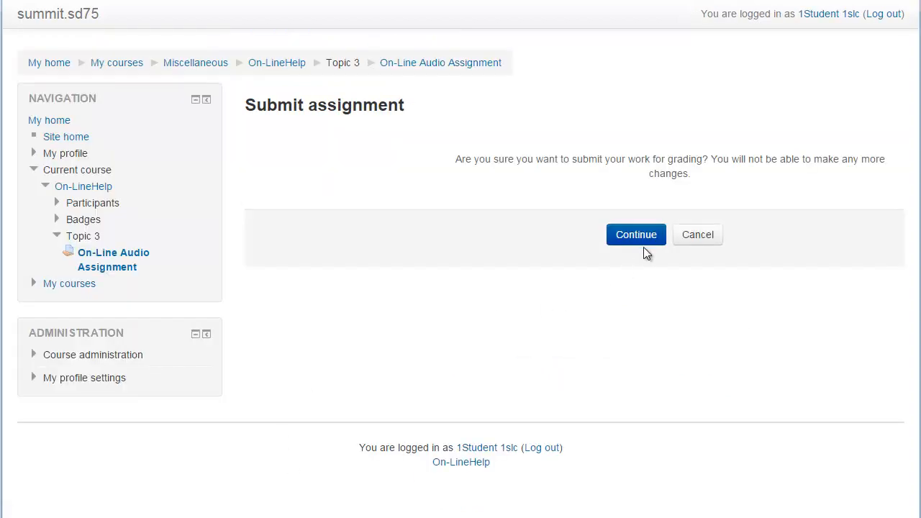
pyautogui.click(636, 234)
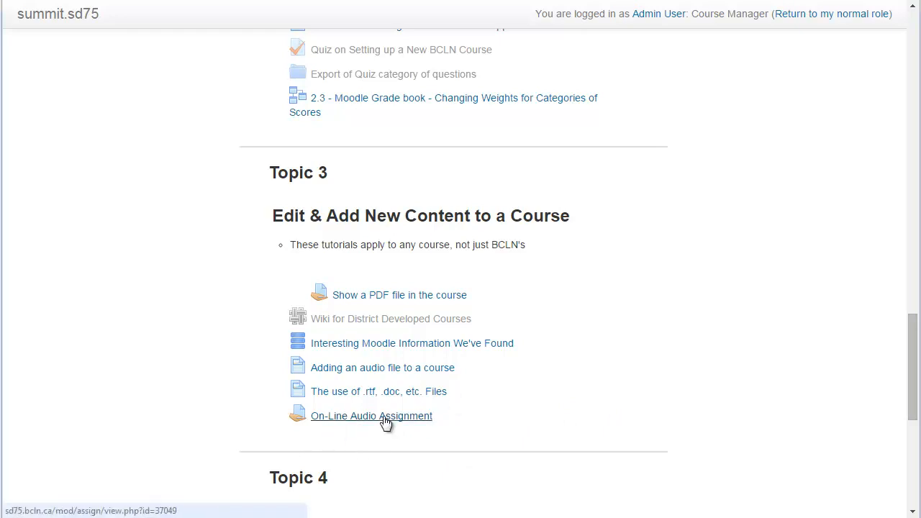
# Step: As teacher, view all submissions of the On-Line Audio Assignment in the grading table
pyautogui.click(388, 417)
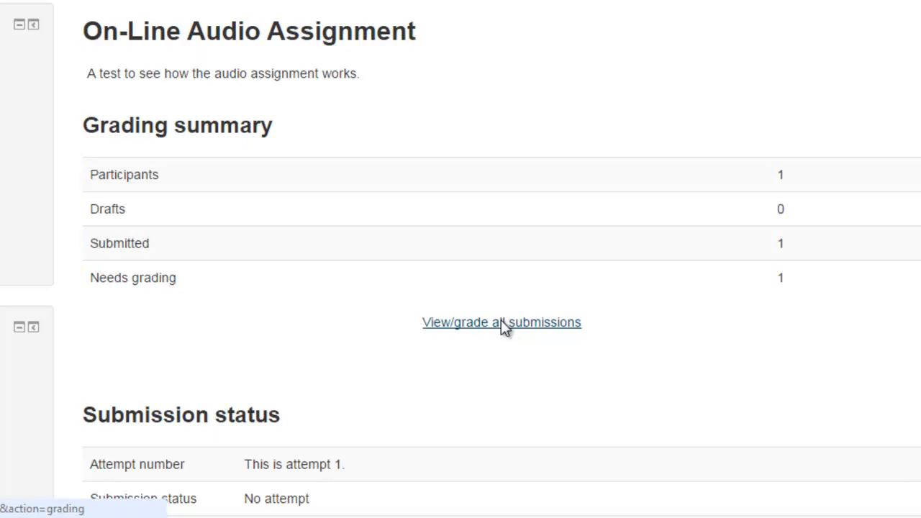
pyautogui.click(504, 324)
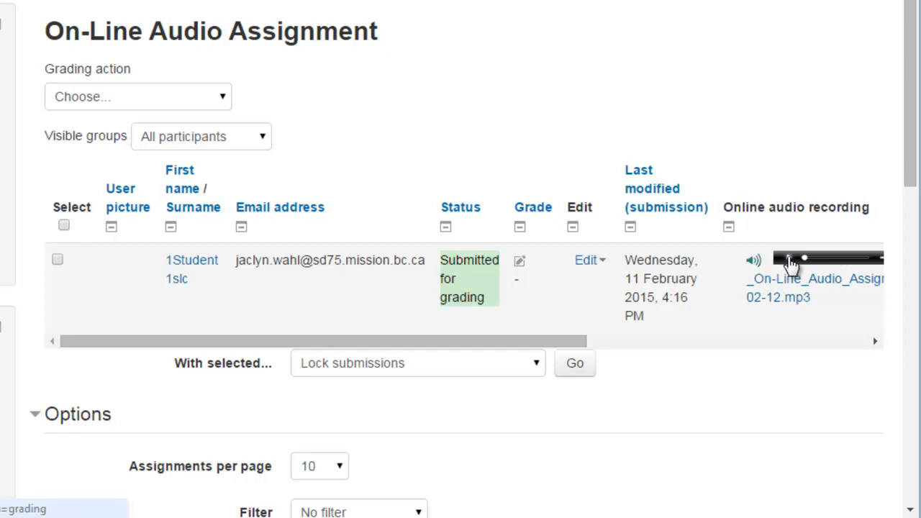
# Step: Listen to the student's recording in the table, then open its grading form (Grade out of 100)
pyautogui.click(789, 260)
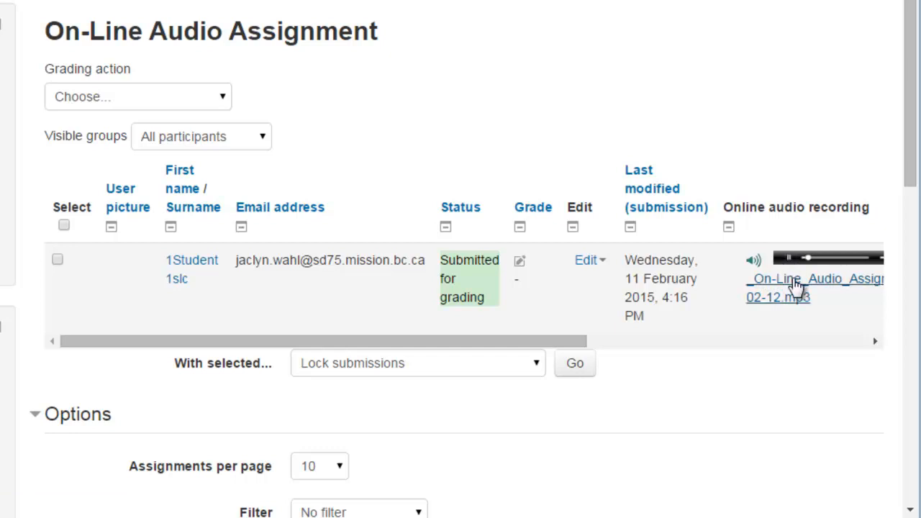
pyautogui.click(790, 261)
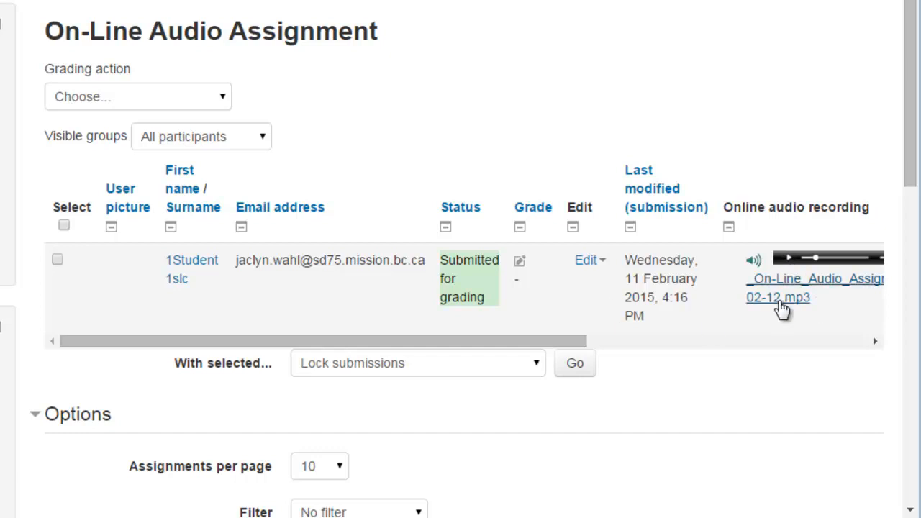
pyautogui.click(519, 265)
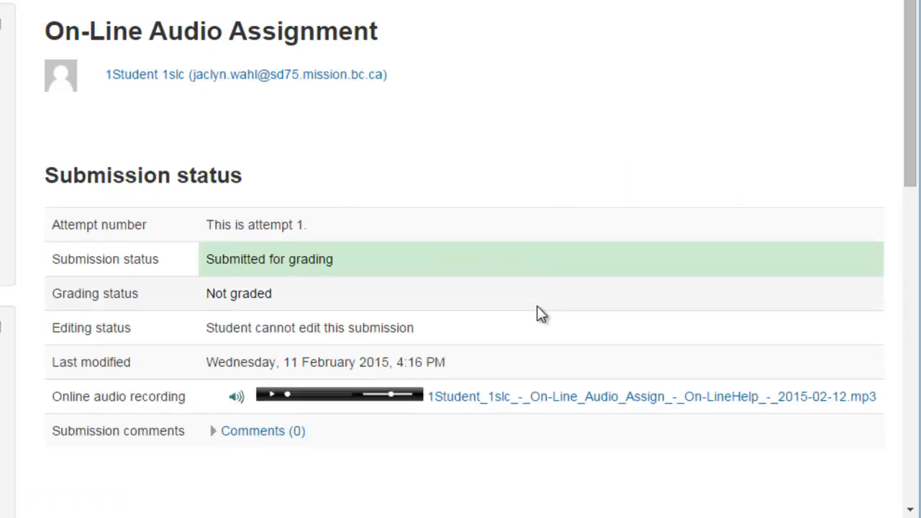
pyautogui.scroll(-5, 537, 306)
pyautogui.scroll(-5, 537, 305)
pyautogui.scroll(-3, 536, 306)
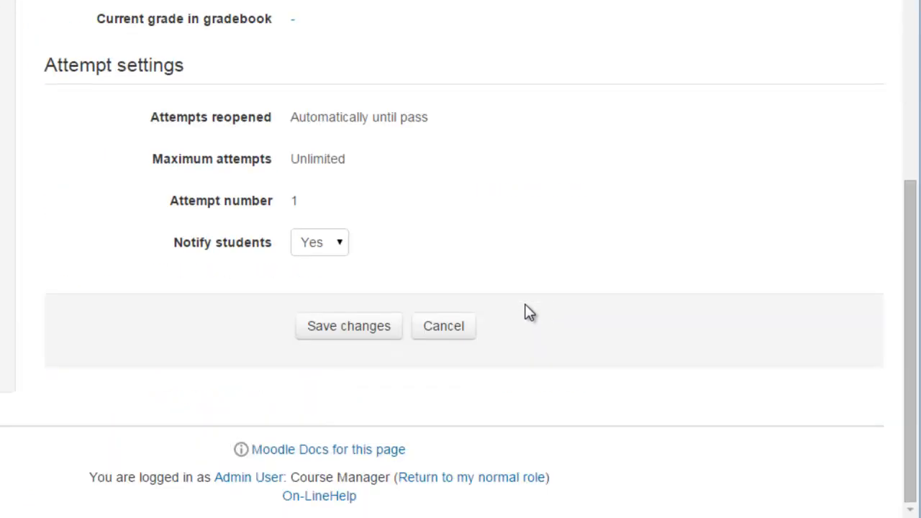
pyautogui.scroll(1, 489, 280)
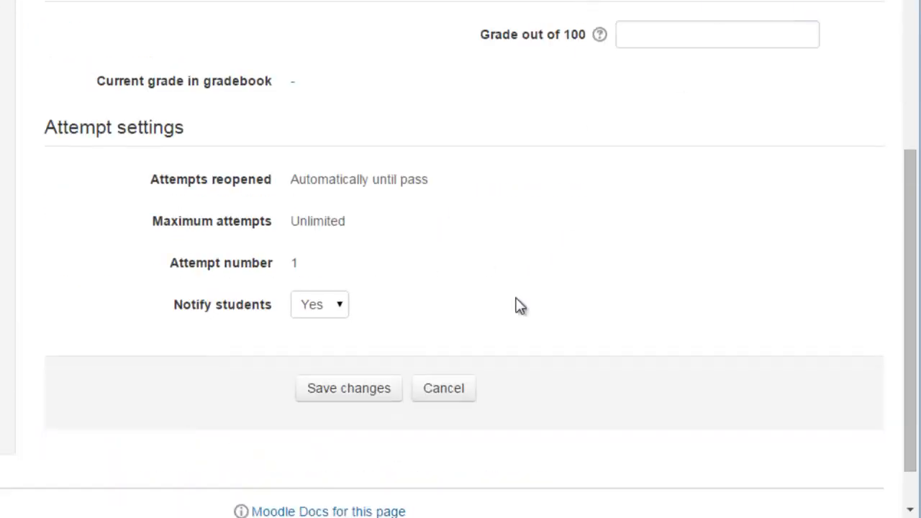
pyautogui.click(338, 392)
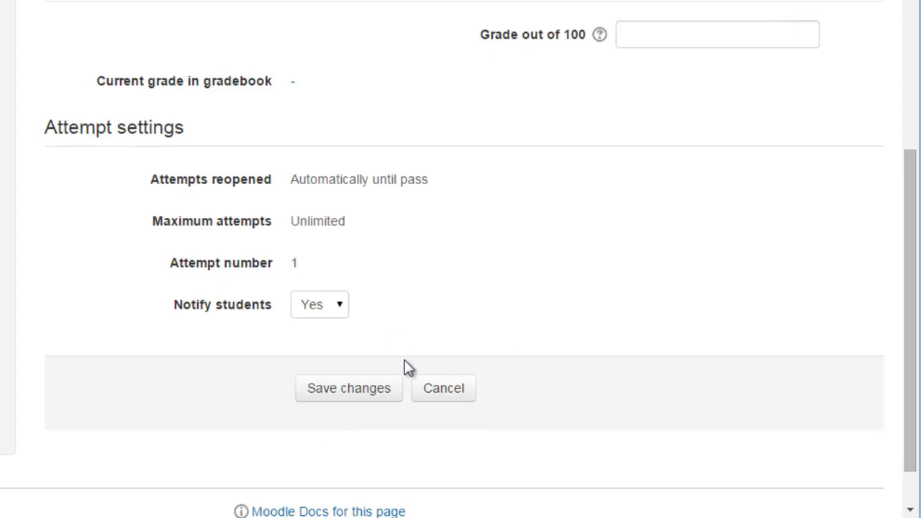